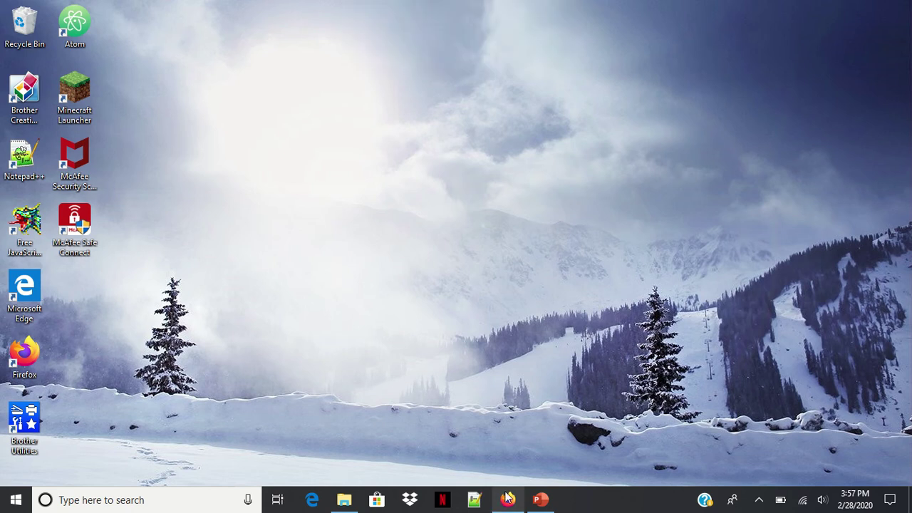
- Switch to Firefox and open google.com from the address suggestions for "goo"
mouse_move(508, 501)
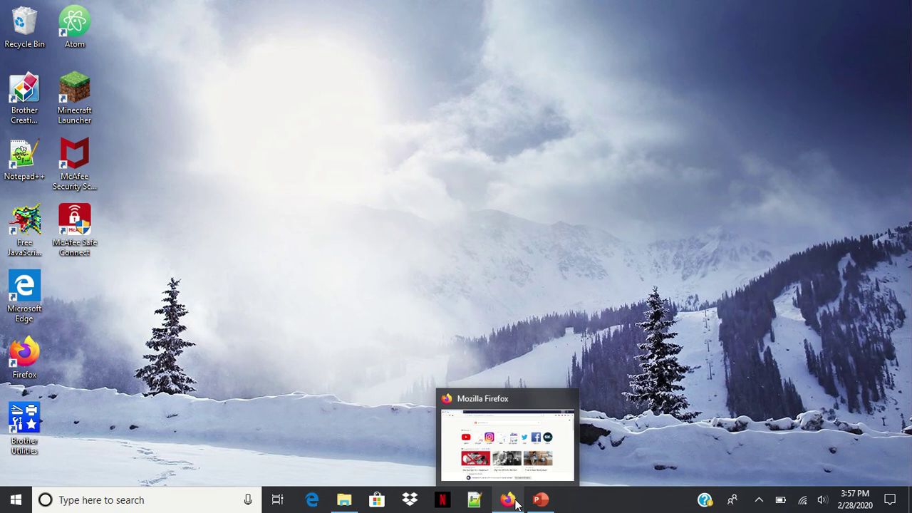
left_click(515, 501)
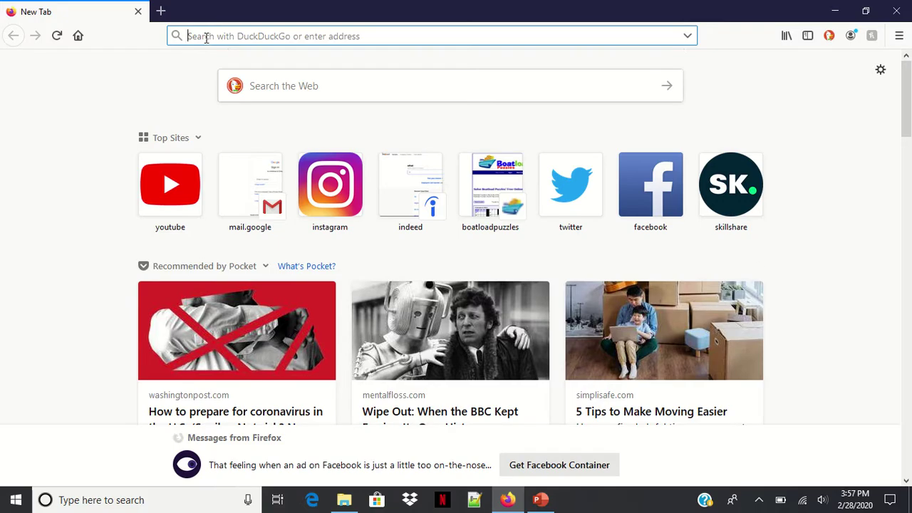
type("goo")
key("Down")
key("Down")
key("Down")
key("Down")
key("Down")
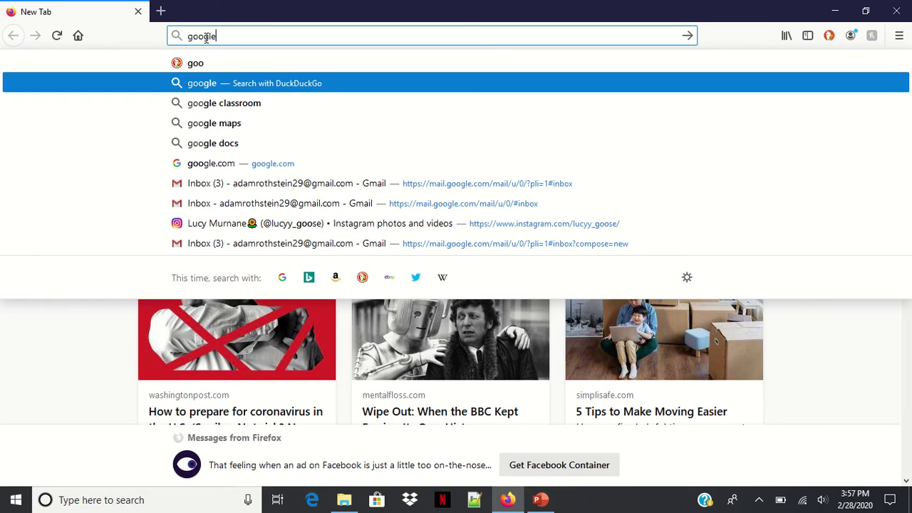
key("Return")
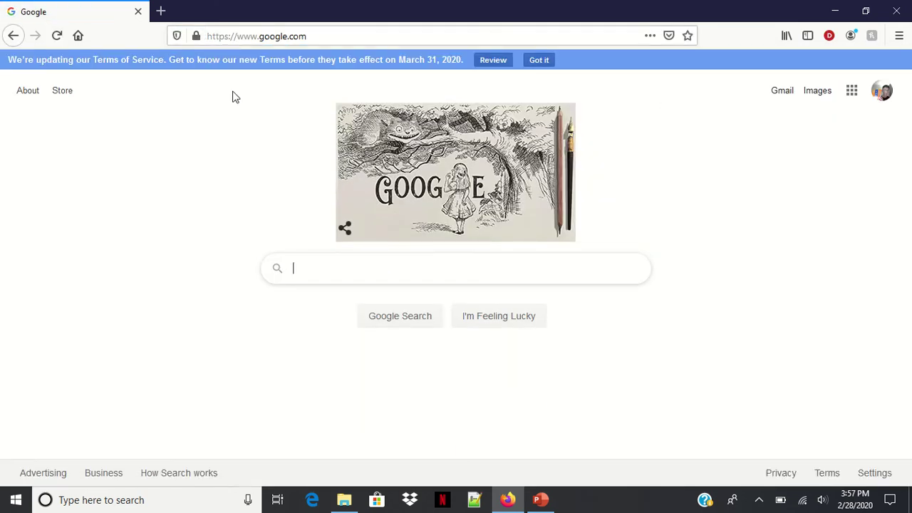
- Replace the current web address with audacityteam.org and load the Audacity website
left_click(333, 36)
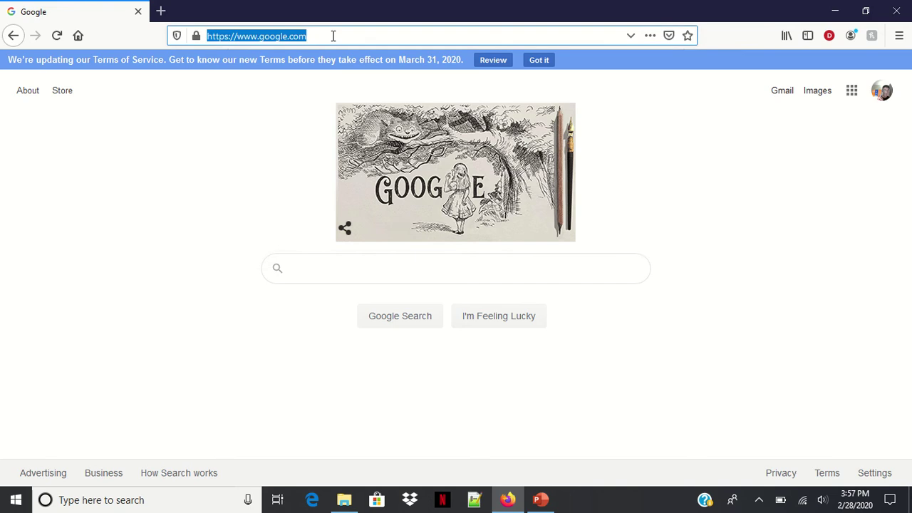
key("BackSpace")
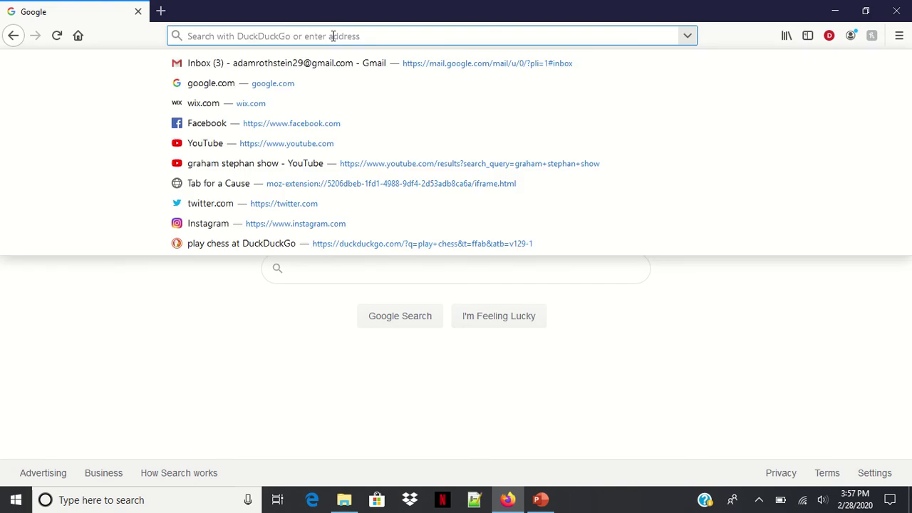
type("aud")
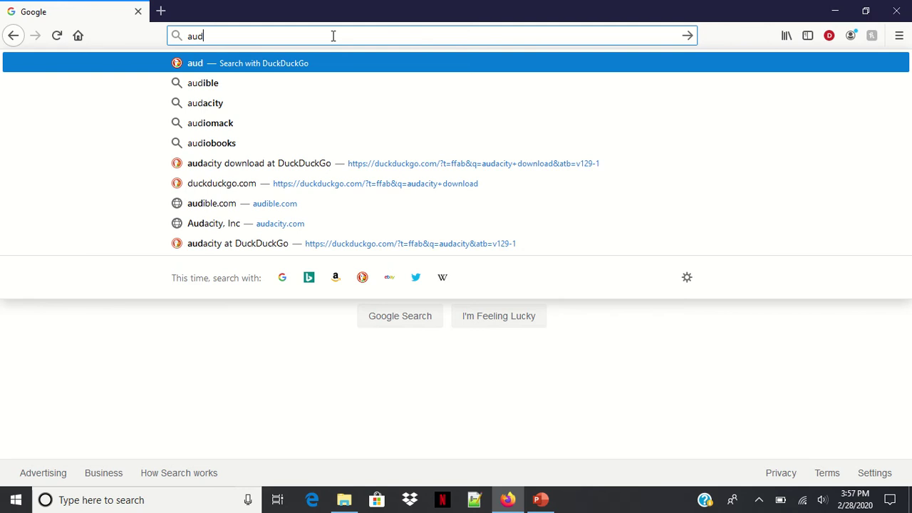
type("acuty")
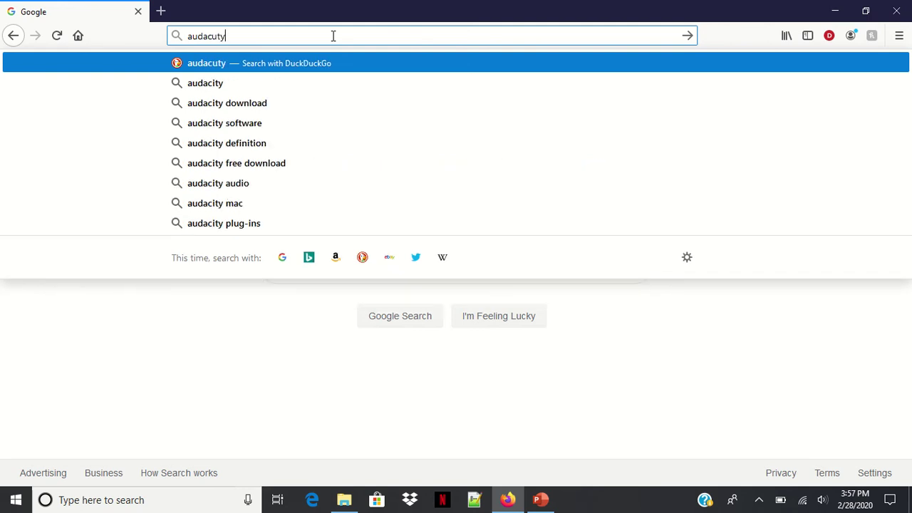
type("team.")
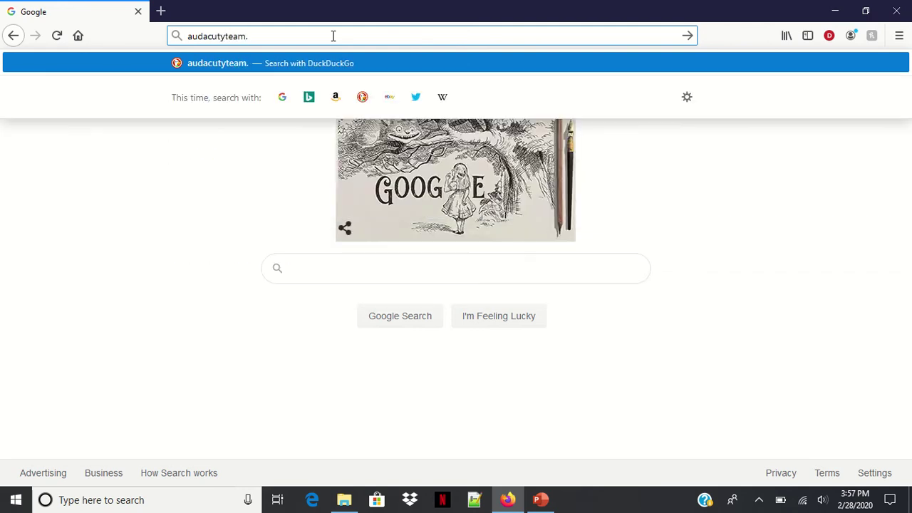
type("org")
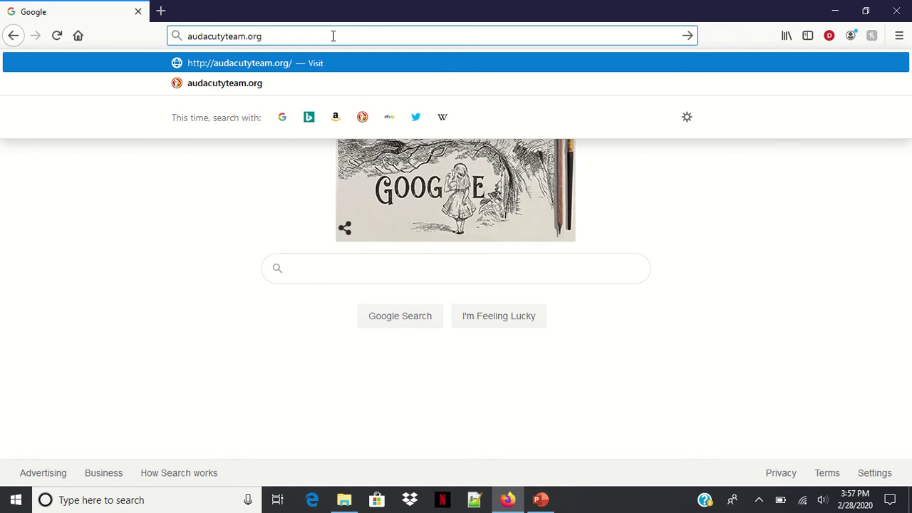
key("BackSpace")
type("i")
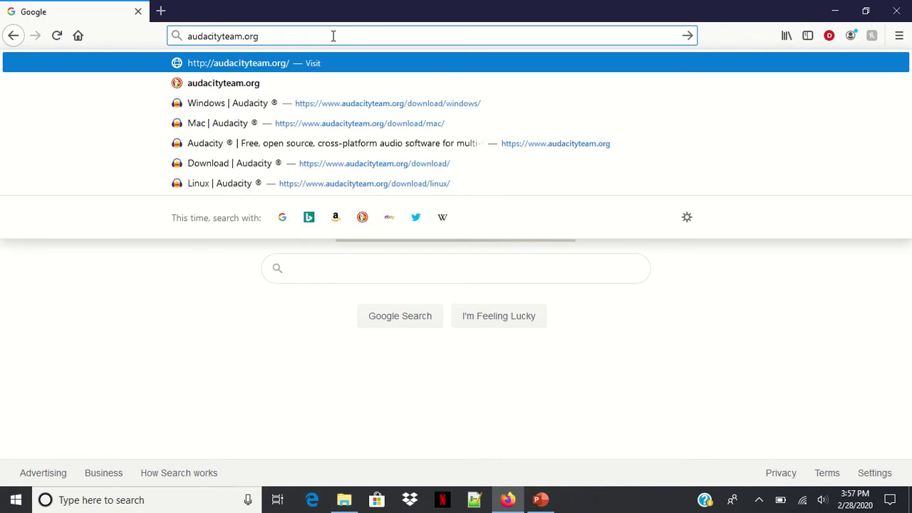
key("Return")
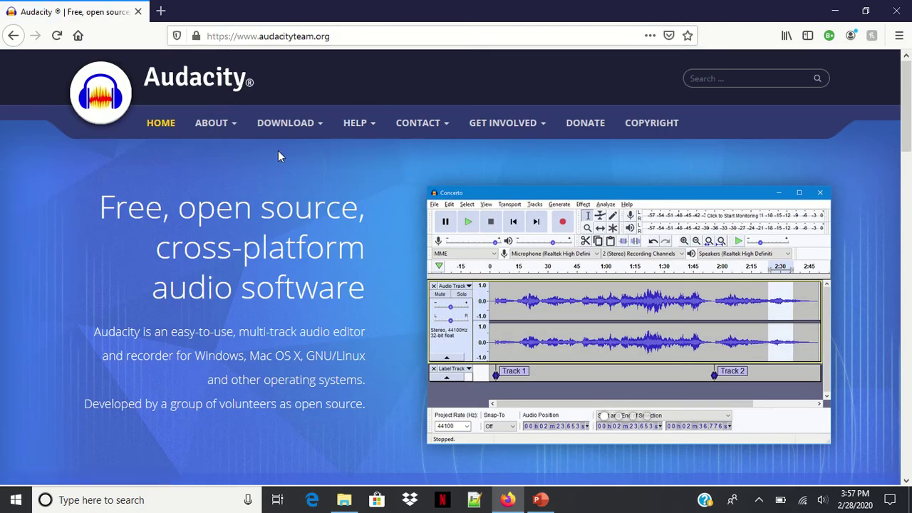
- Look over the download options on the Audacity home page and open the general Download Audacity page
mouse_move(214, 125)
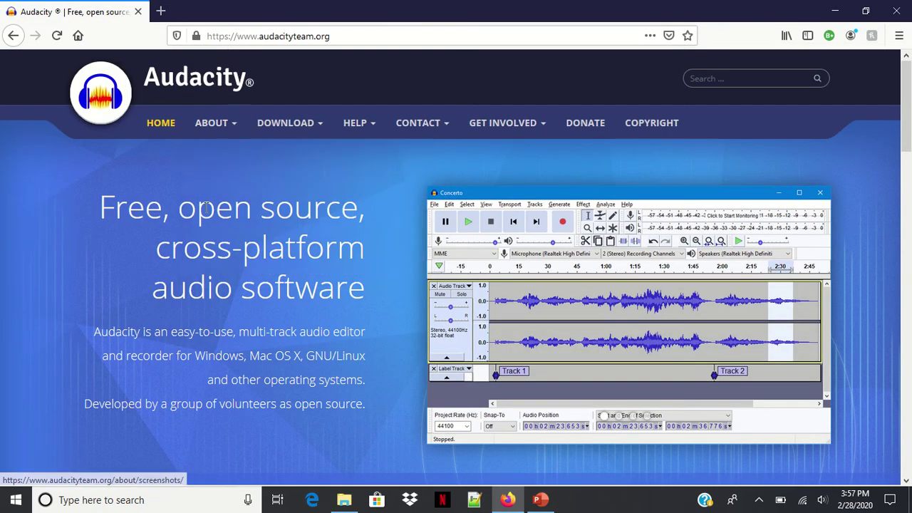
scroll(287, 207, "down", 3)
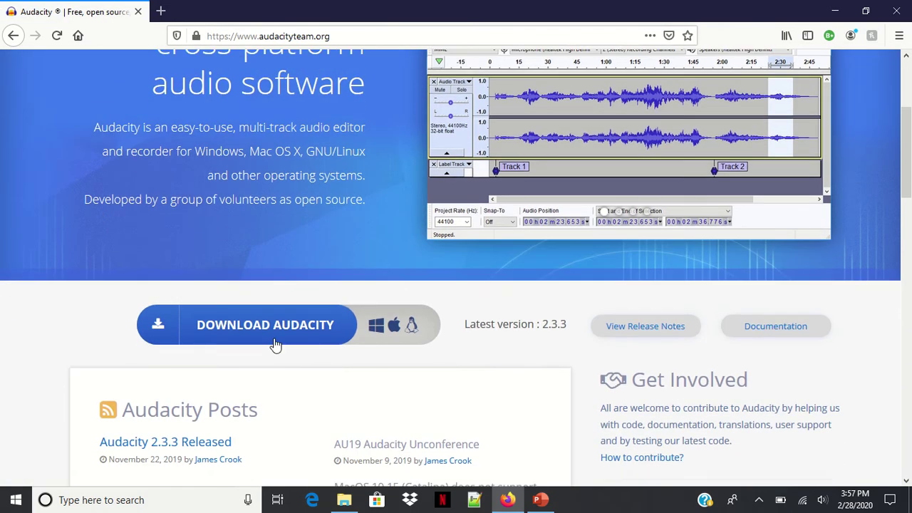
scroll(278, 338, "up", 3)
mouse_move(299, 121)
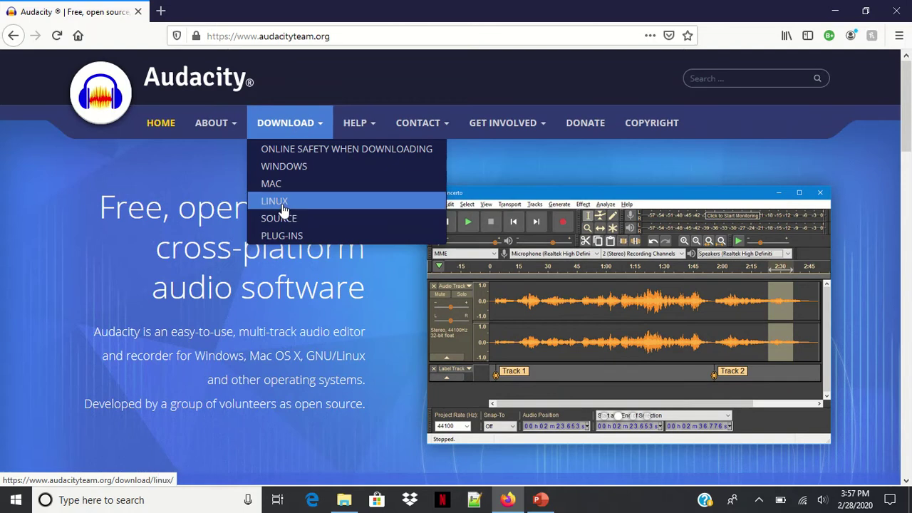
scroll(285, 220, "down", 5)
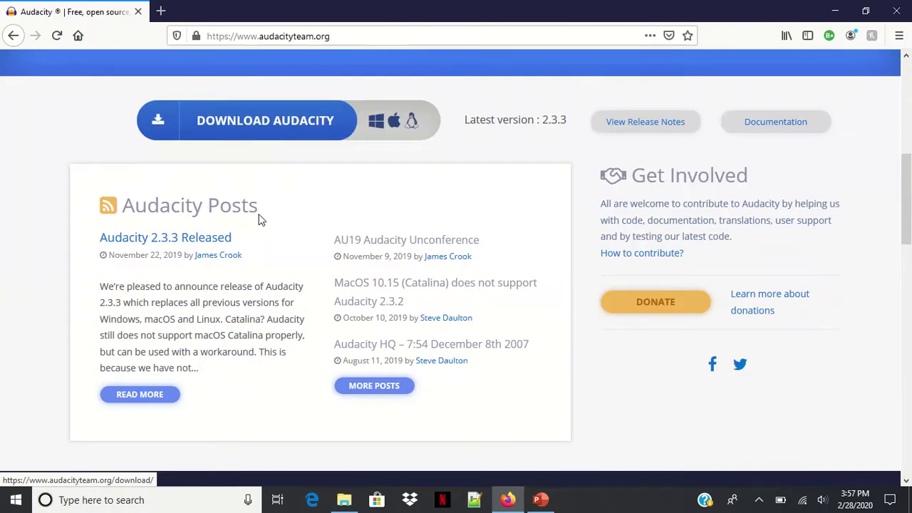
left_click(281, 128)
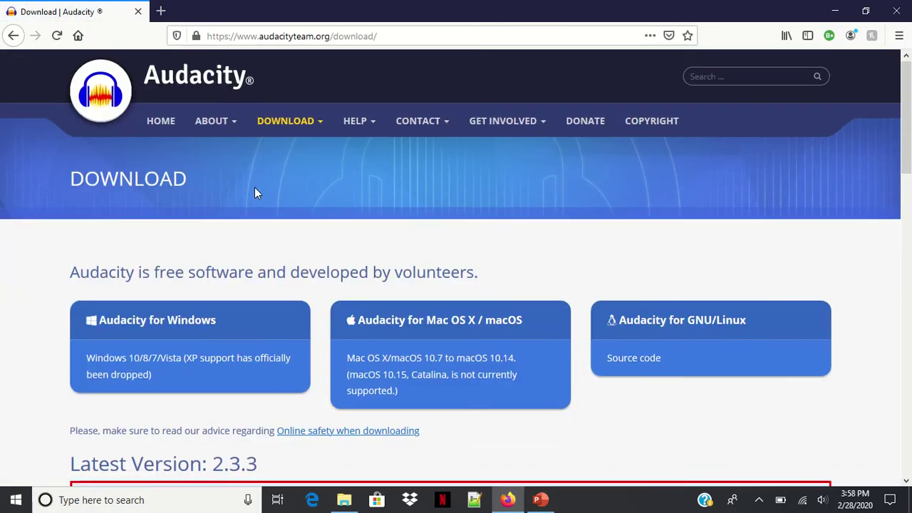
- Review the platform choices on the download page and open the Audacity for Windows page
scroll(254, 193, "down", 2)
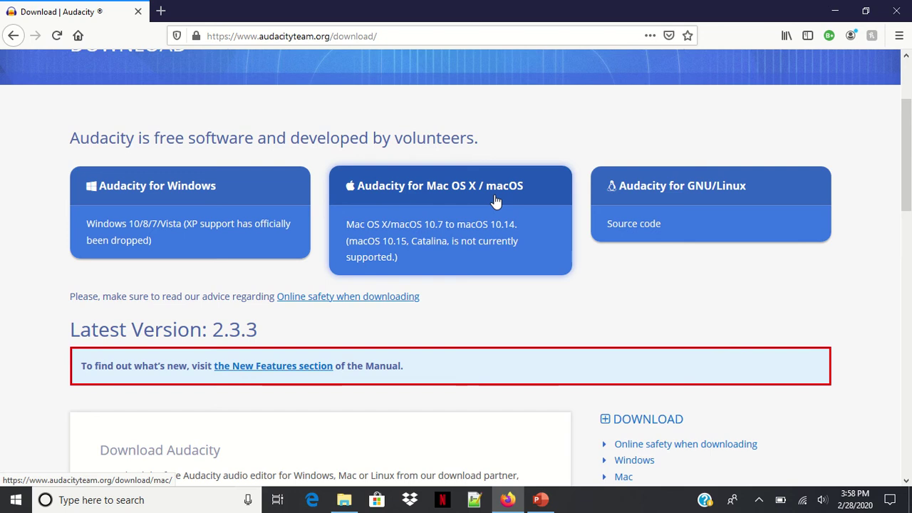
scroll(365, 242, "down", 2)
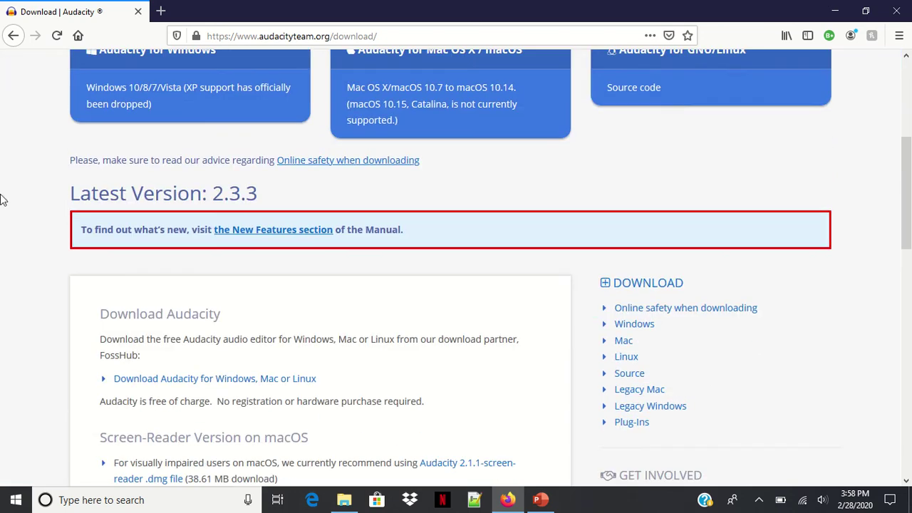
scroll(198, 171, "up", 2)
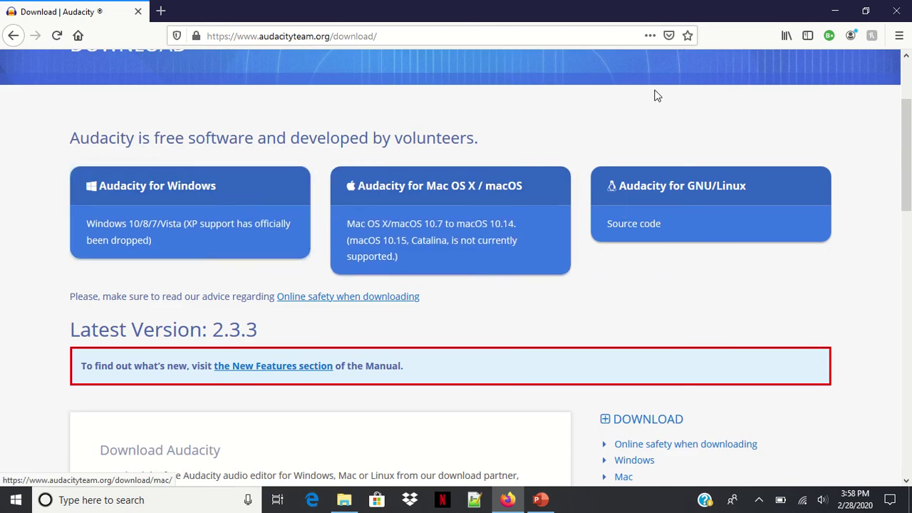
left_click(219, 197)
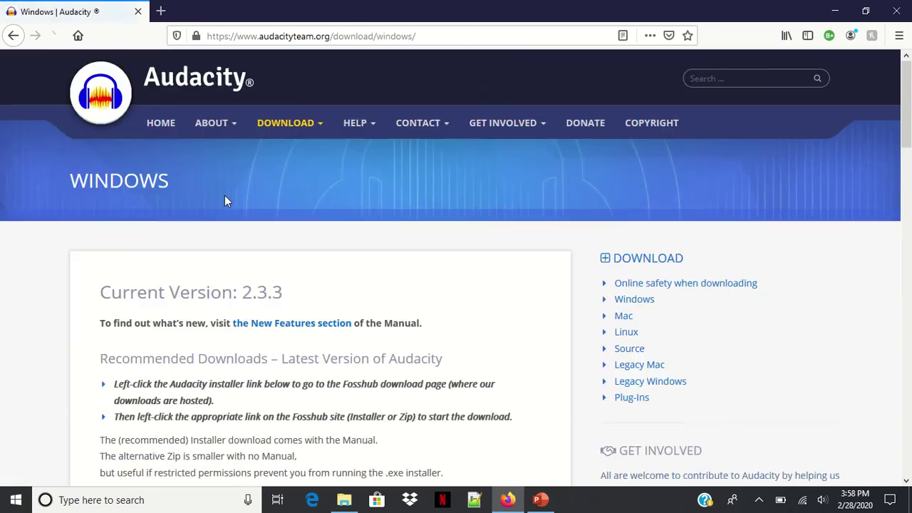
- Follow the Audacity 2.3.3 installer link to FossHub and save the Windows Installer file audacity-win-2.3.3.exe
scroll(299, 228, "down", 3)
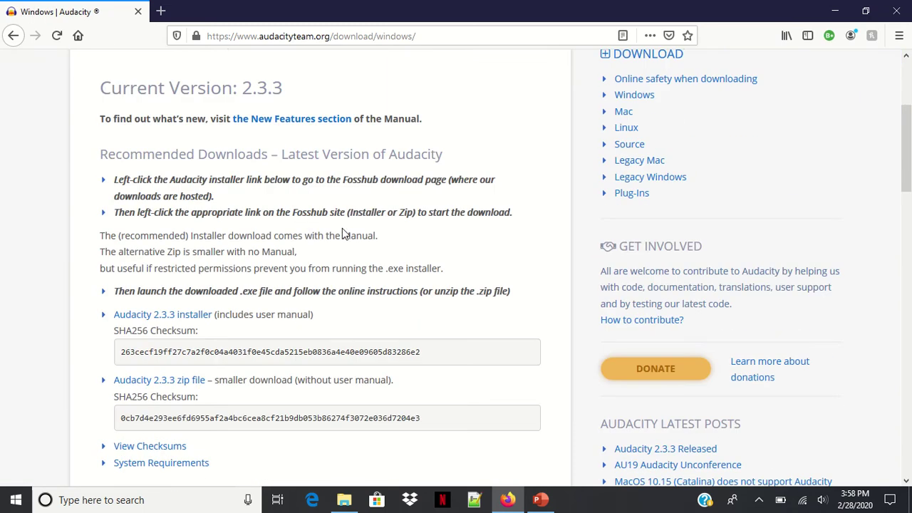
scroll(344, 233, "down", 3)
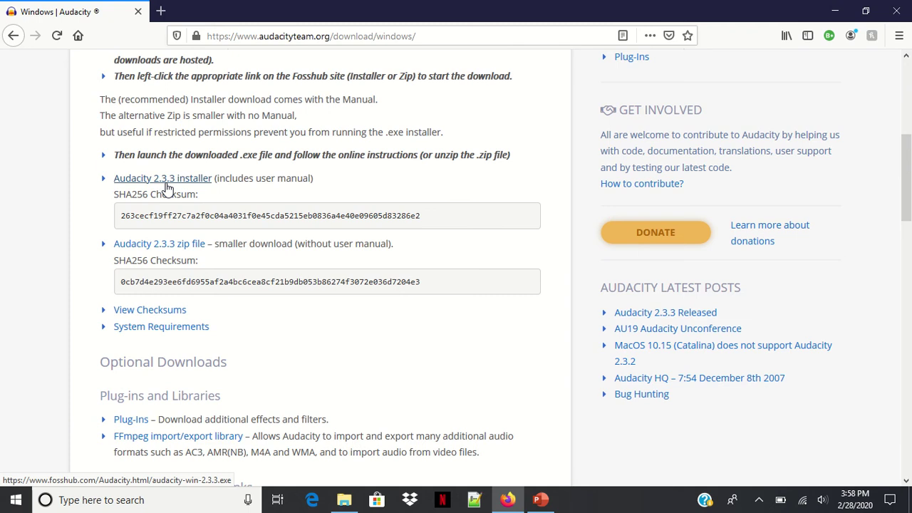
left_click(166, 184)
scroll(350, 243, "down", 3)
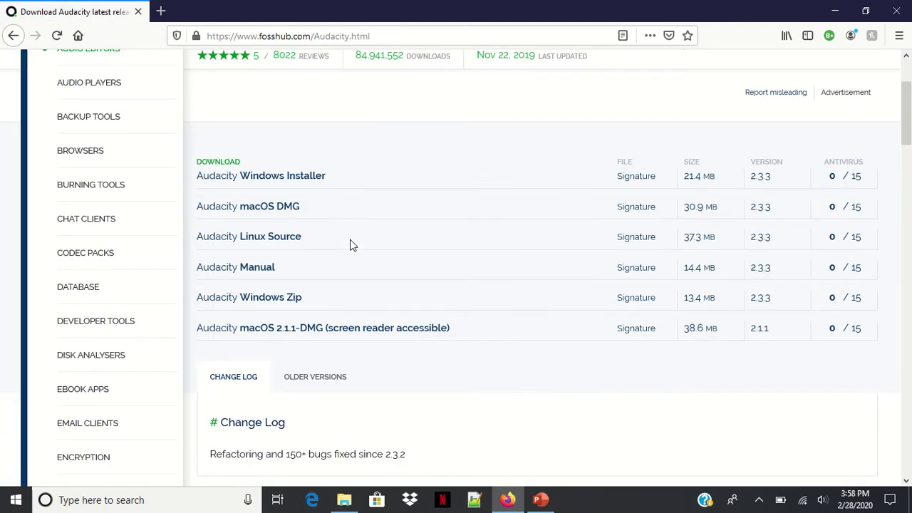
left_click(290, 183)
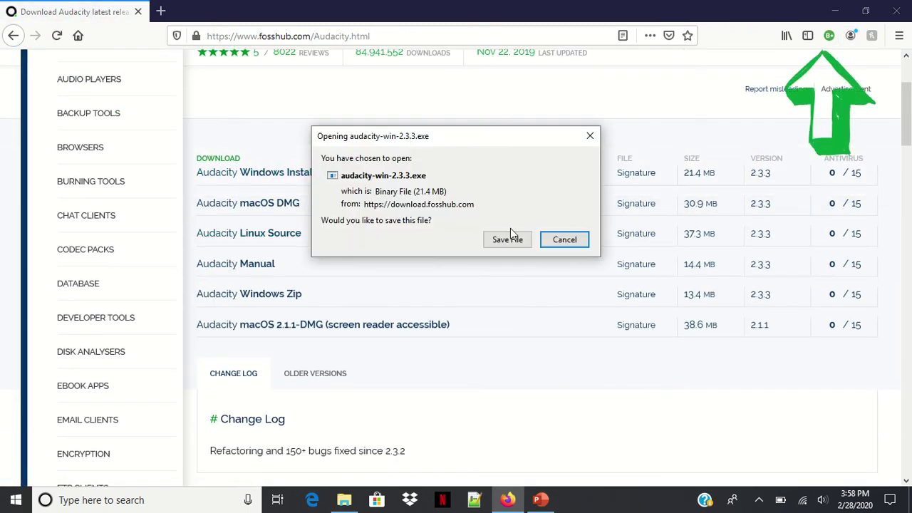
left_click(506, 239)
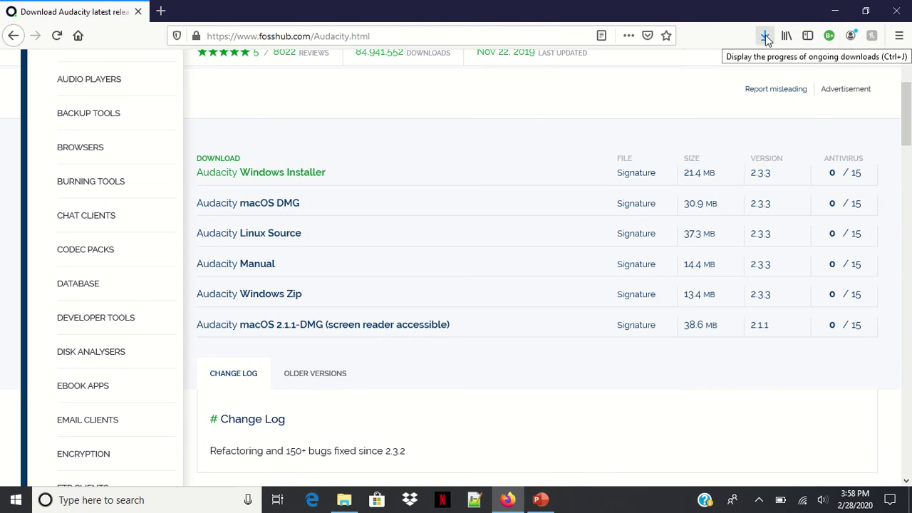
- Run the downloaded Audacity installer and allow it to make changes to the device
left_click(765, 35)
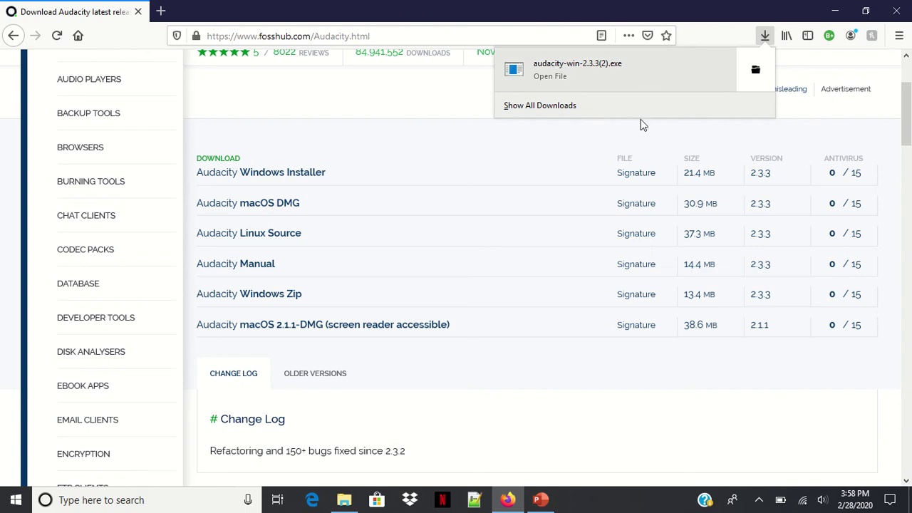
left_click(656, 181)
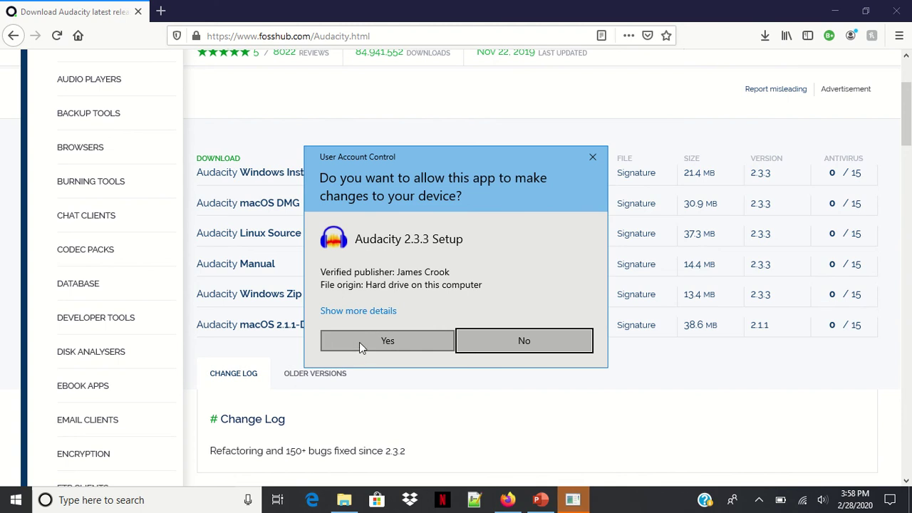
left_click(360, 345)
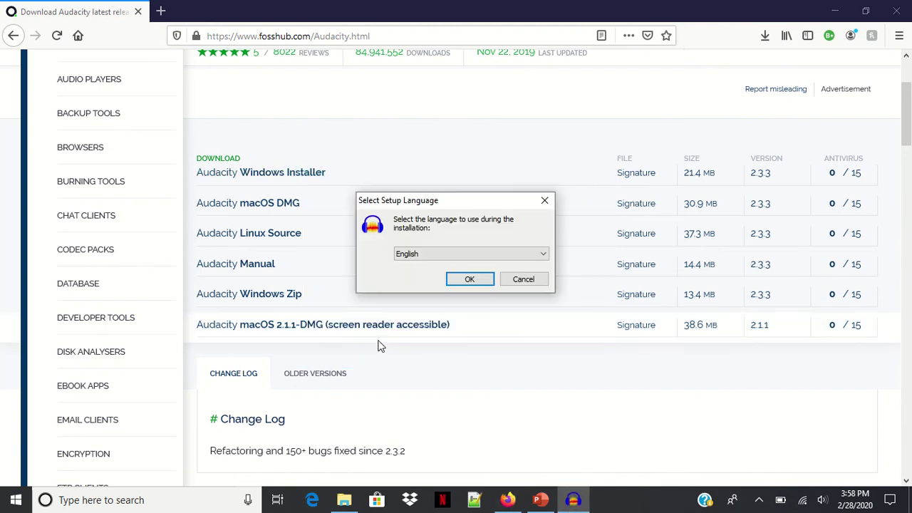
- Choose English as the setup language and confirm it to start the Audacity setup wizard
left_click(542, 255)
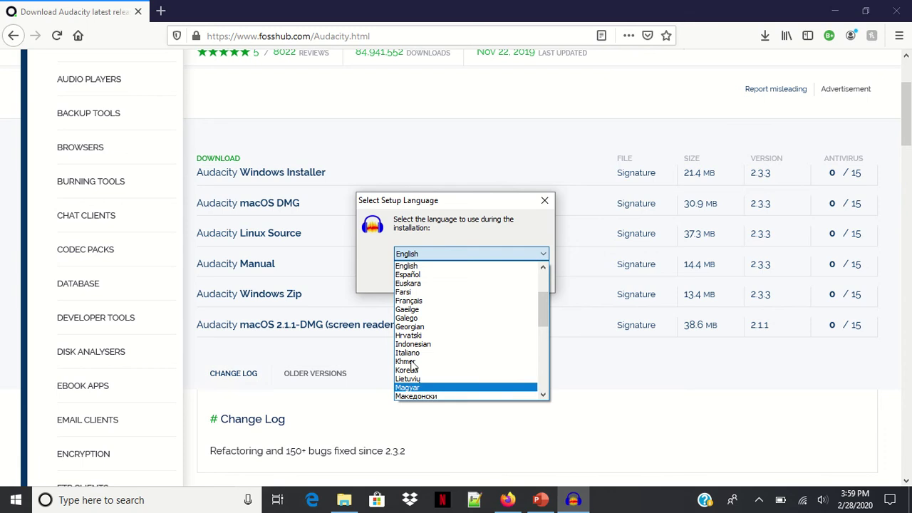
left_click(440, 268)
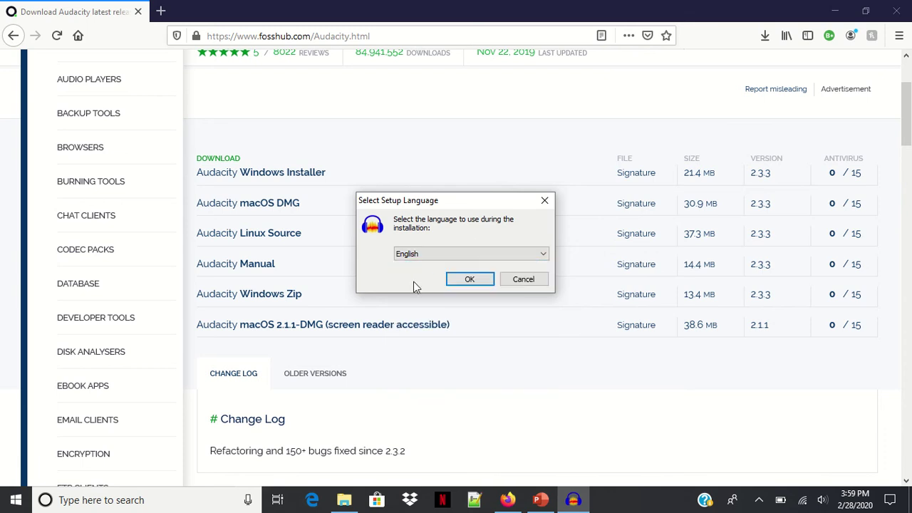
left_click(471, 280)
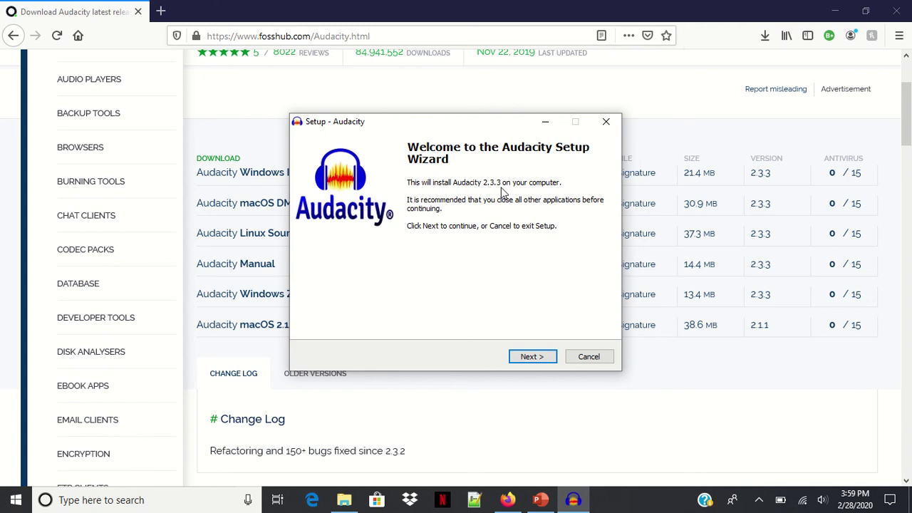
- Proceed past the setup wizard's welcome page and the license information page to the destination location
left_click(531, 358)
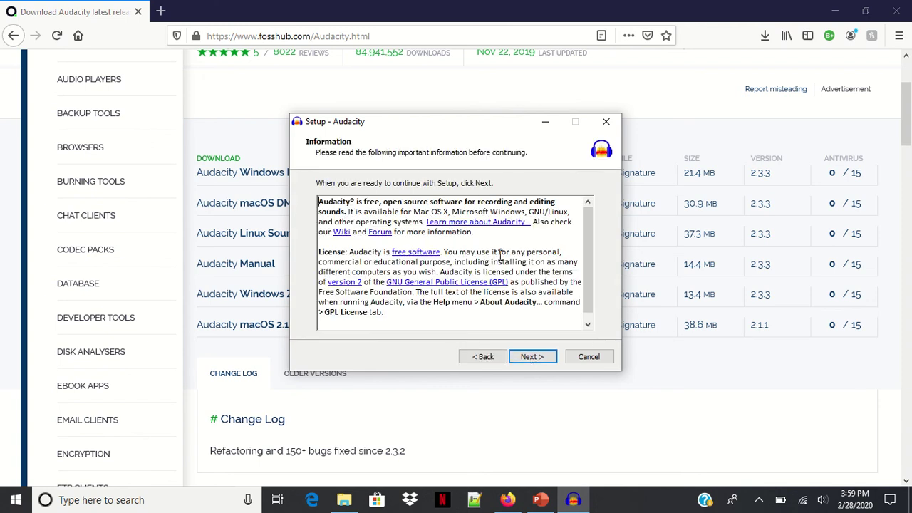
scroll(518, 288, "down", 1)
scroll(508, 283, "up", 1)
left_click(530, 358)
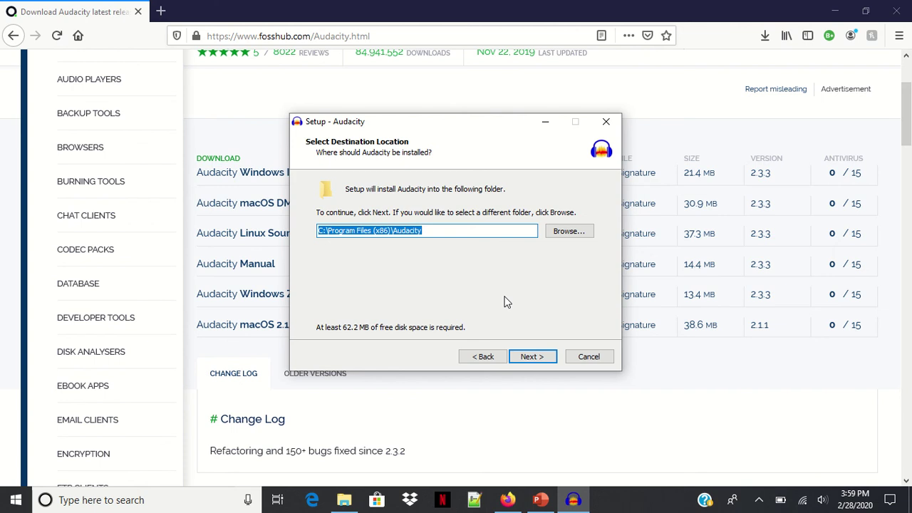
left_click(560, 233)
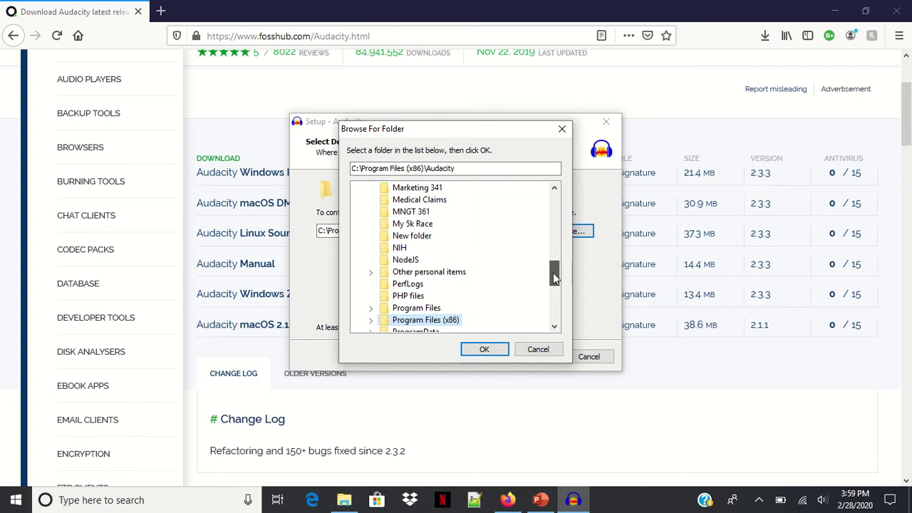
left_click_drag(553, 272, 536, 185)
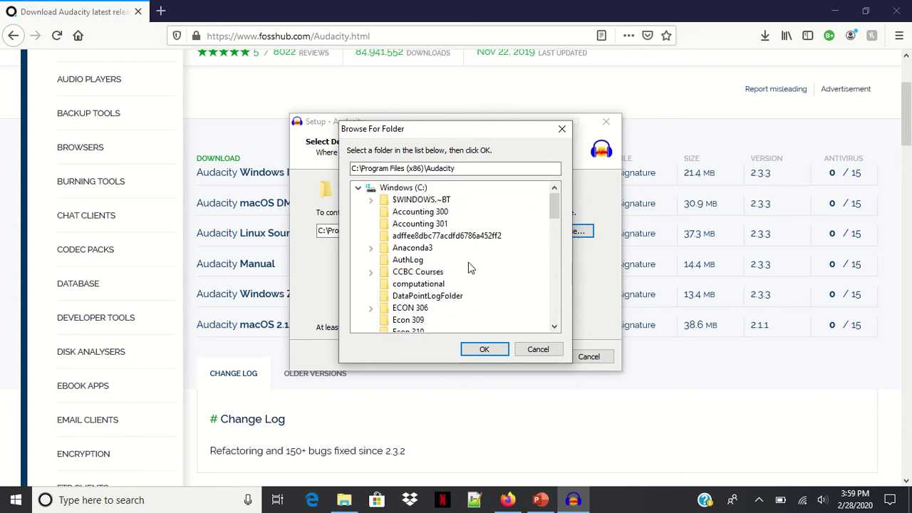
left_click(562, 129)
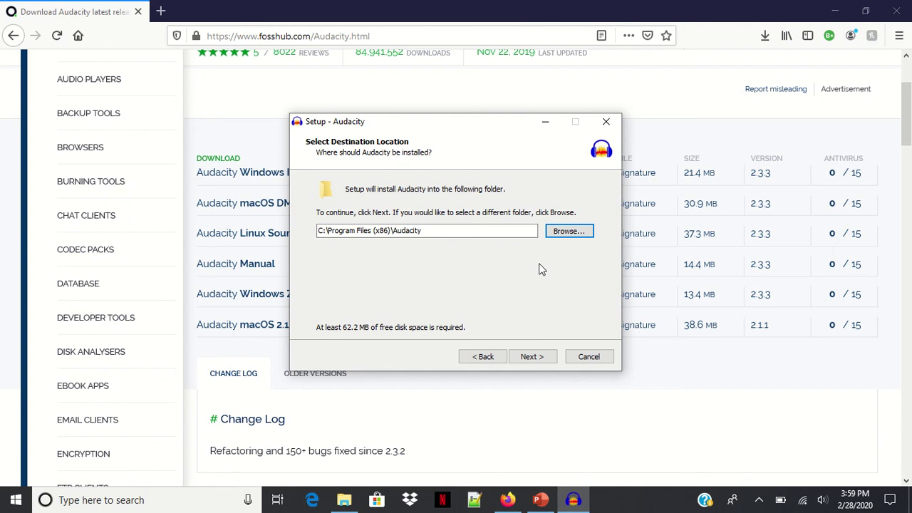
- Install Audacity into C:\Program Files (x86)\Audacity, with a desktop shortcut created and preferences not reset
left_click(531, 360)
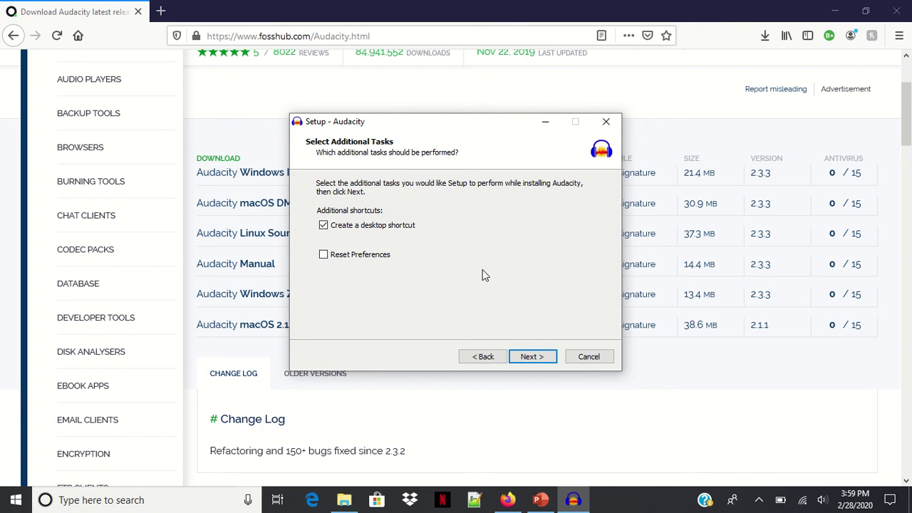
left_click(534, 361)
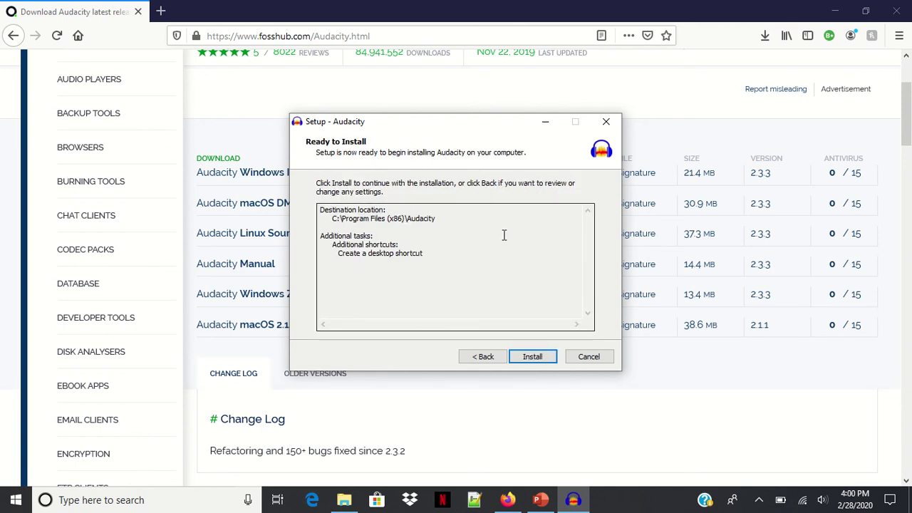
left_click(538, 360)
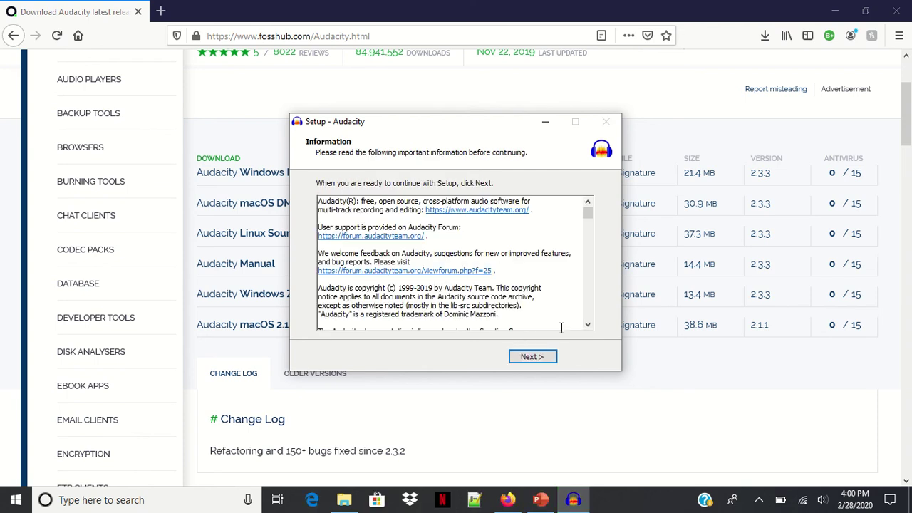
- Proceed past the post-install information, finish the setup with Launch Audacity enabled, and dismiss the welcome dialog
left_click(538, 359)
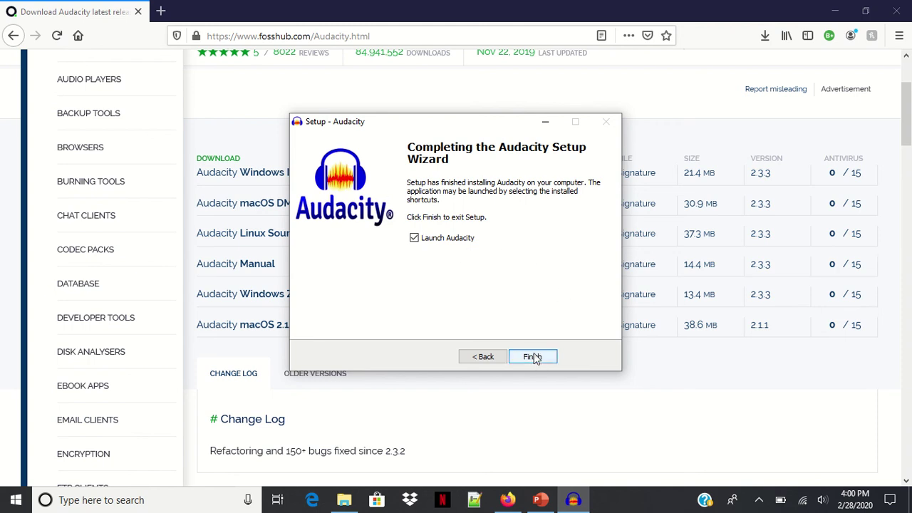
left_click(534, 357)
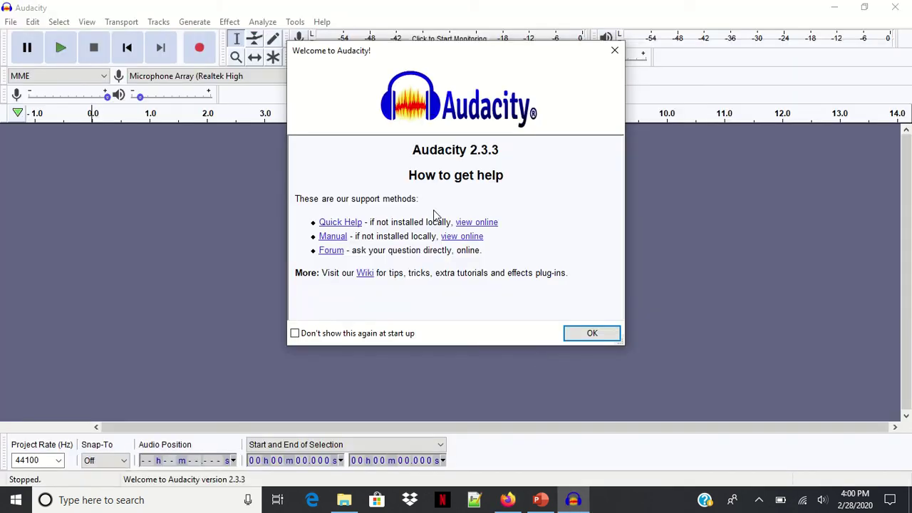
left_click(591, 333)
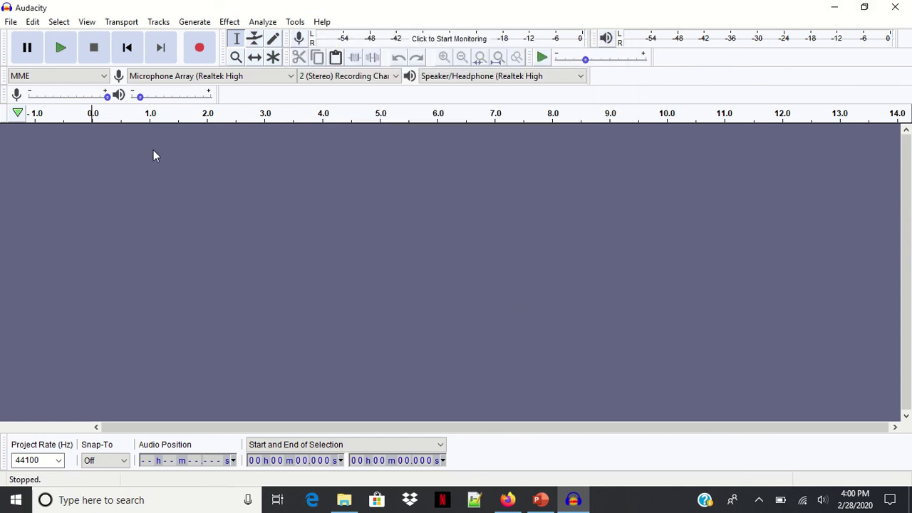
- Record a stereo audio clip of about 6.4 seconds from the microphone and stop the recording
left_click(200, 49)
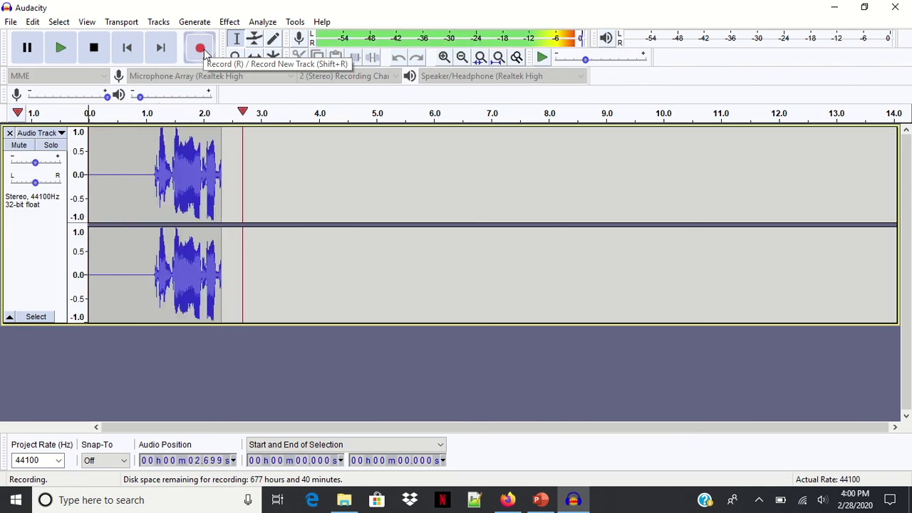
left_click(95, 50)
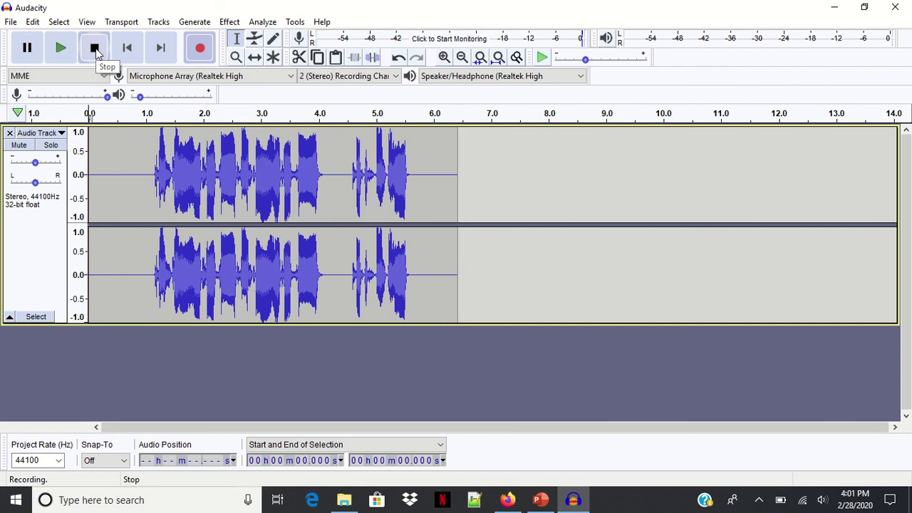